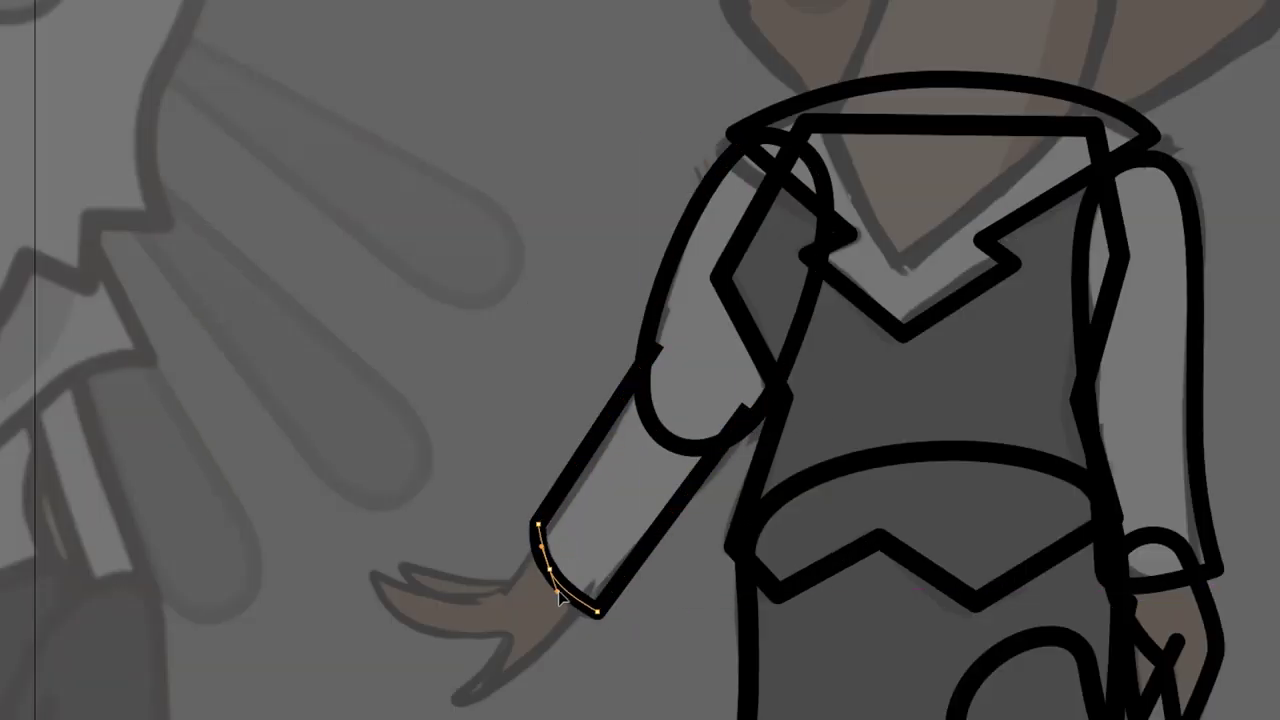
- Complete the curved edge of the left sleeve's cuff
key("alt+s")
- Round the sleeve cuff corner, reshape the upper arm, and outline the hand as a closed shape
left_click(668, 530)
left_click_drag(757, 136, 770, 140)
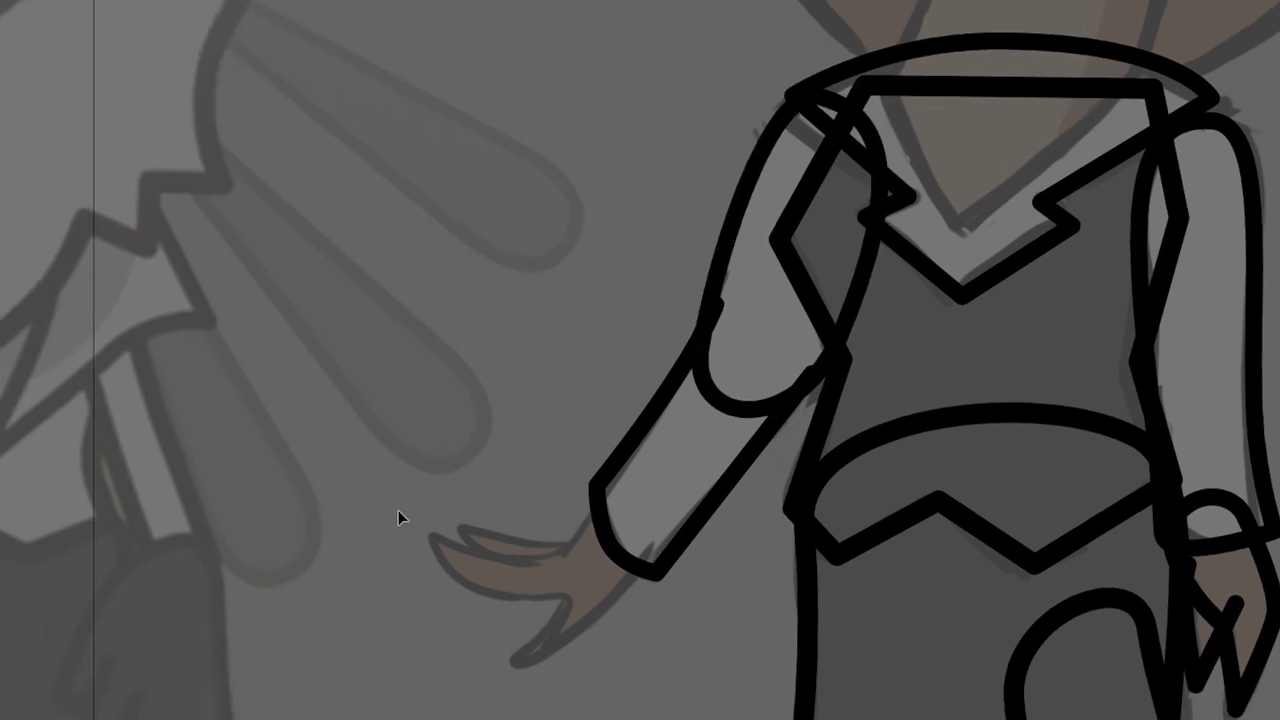
left_click(608, 493)
left_click(550, 555)
left_click(433, 537)
left_click(536, 597)
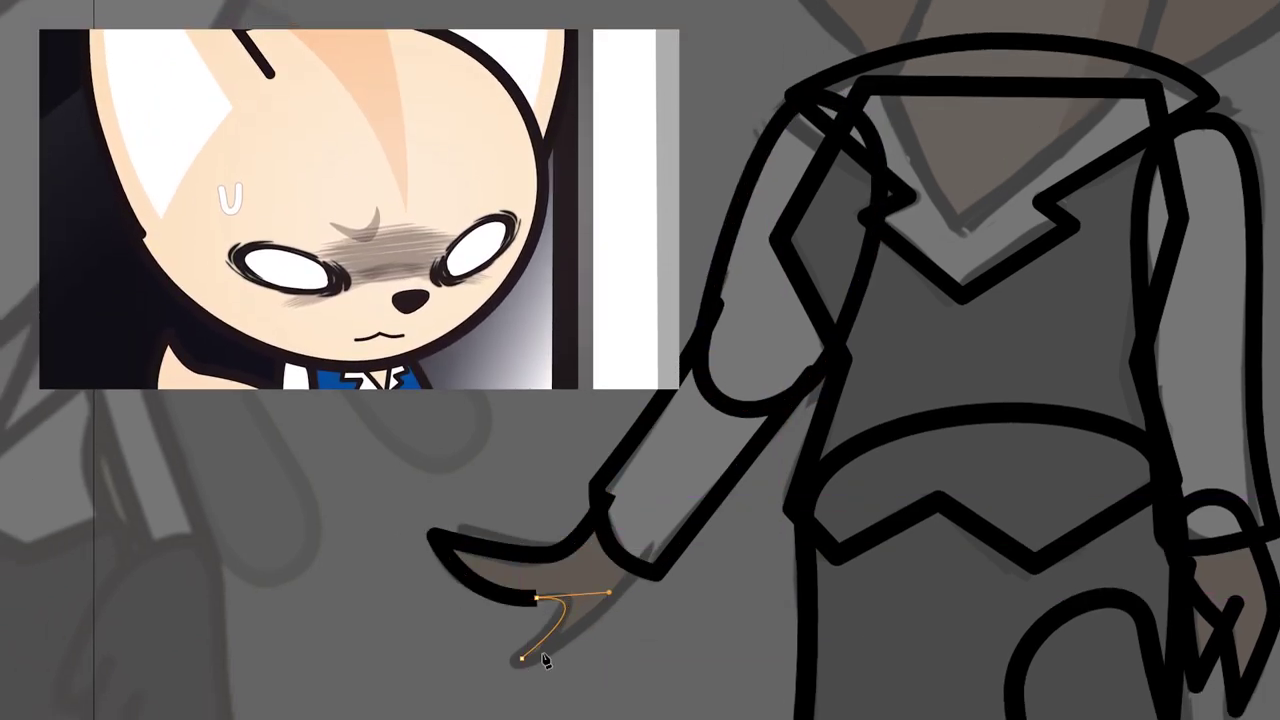
left_click(522, 657)
left_click(652, 545)
left_click(608, 493)
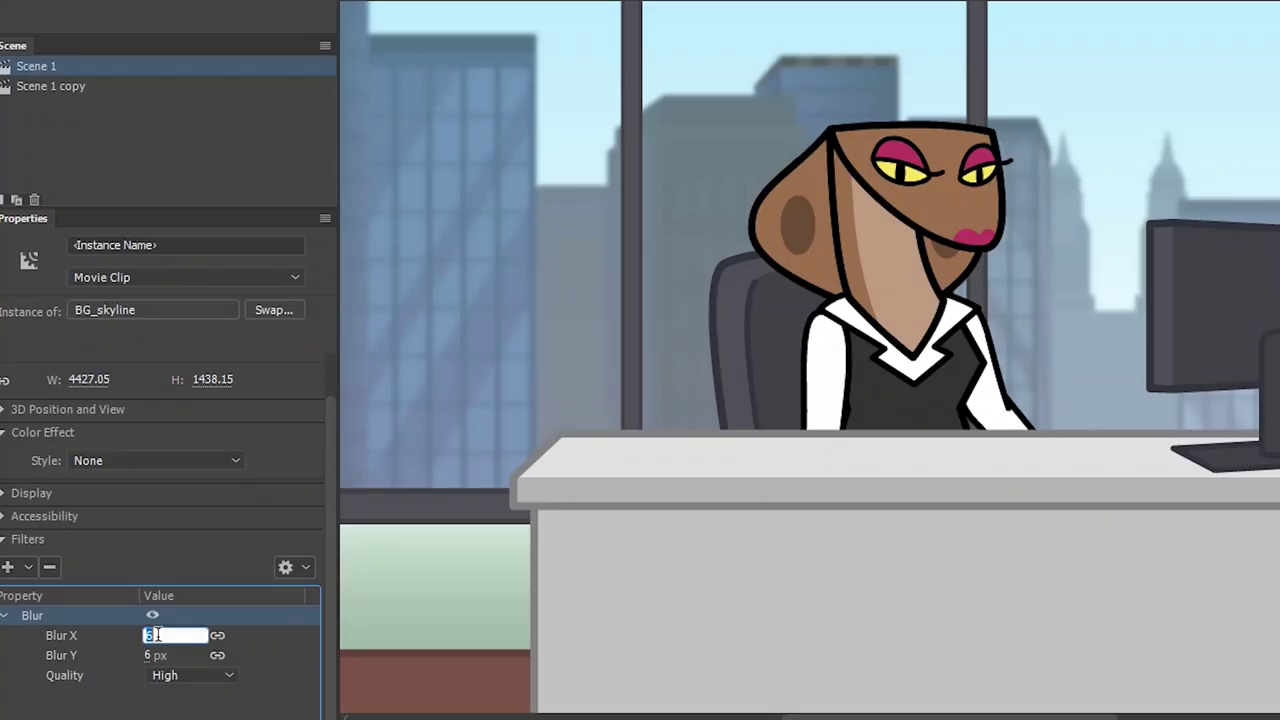
- Set the skyline's blur to 10 px
key("Return")
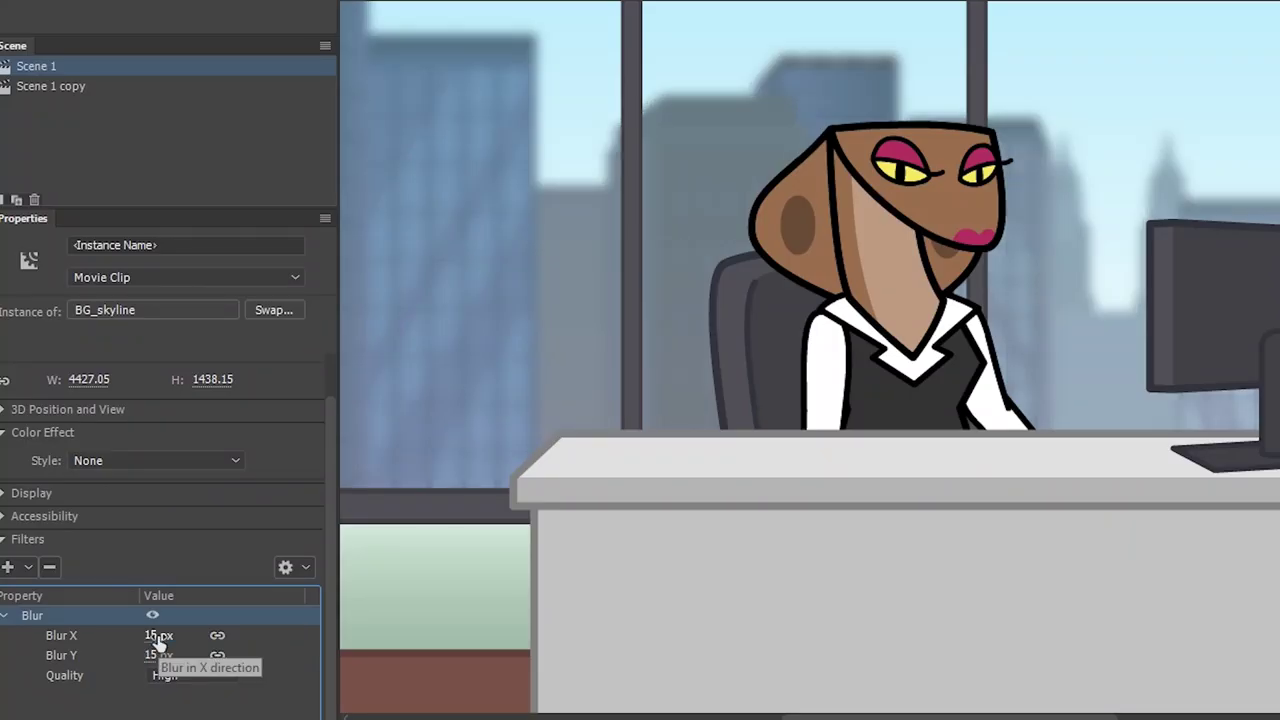
left_click(154, 636)
type("10")
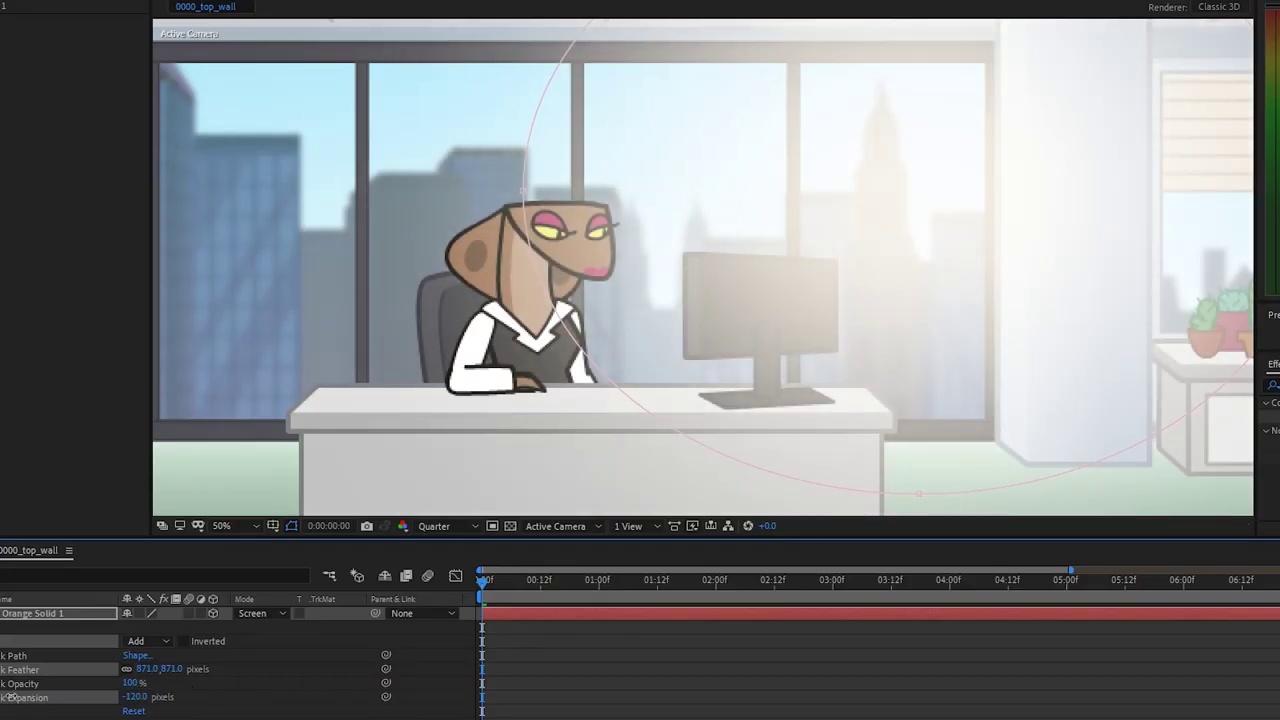
- Give the orange glow 0 mask expansion and 50% opacity, and parent the eye layers to head
left_click(134, 697)
type("0")
key("Return")
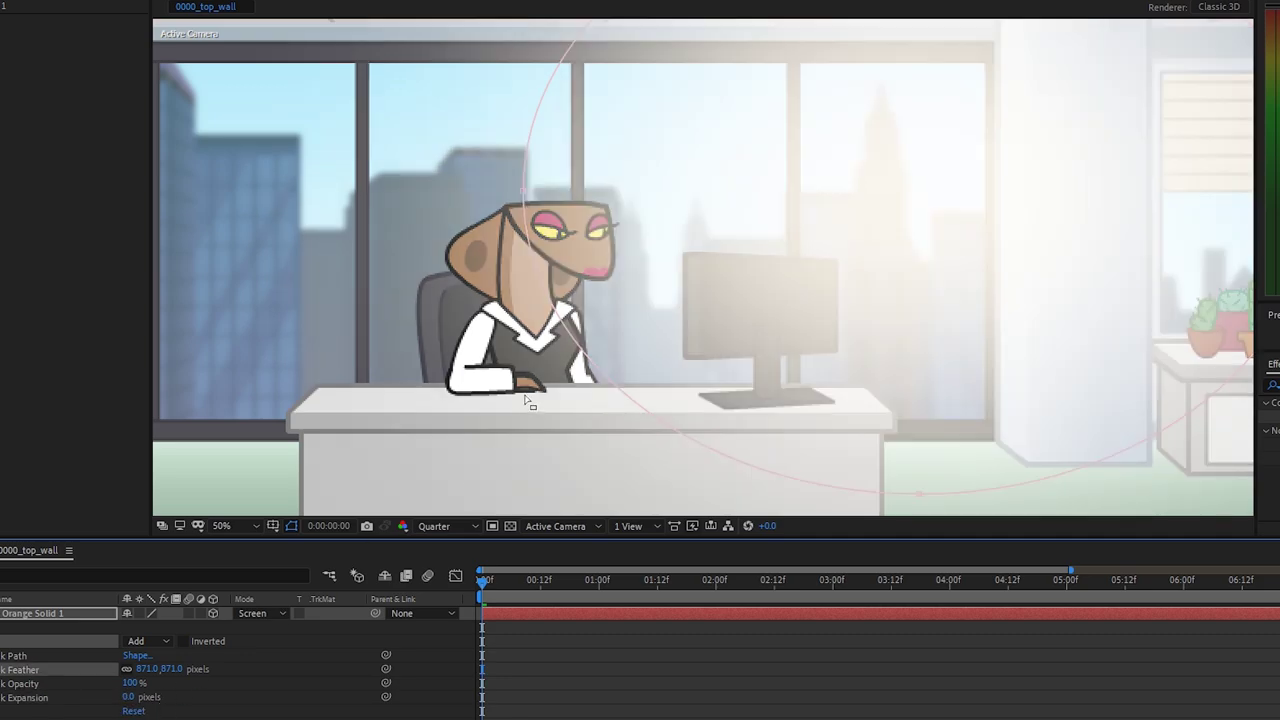
key("t")
left_click(136, 626)
type("50")
key("Return")
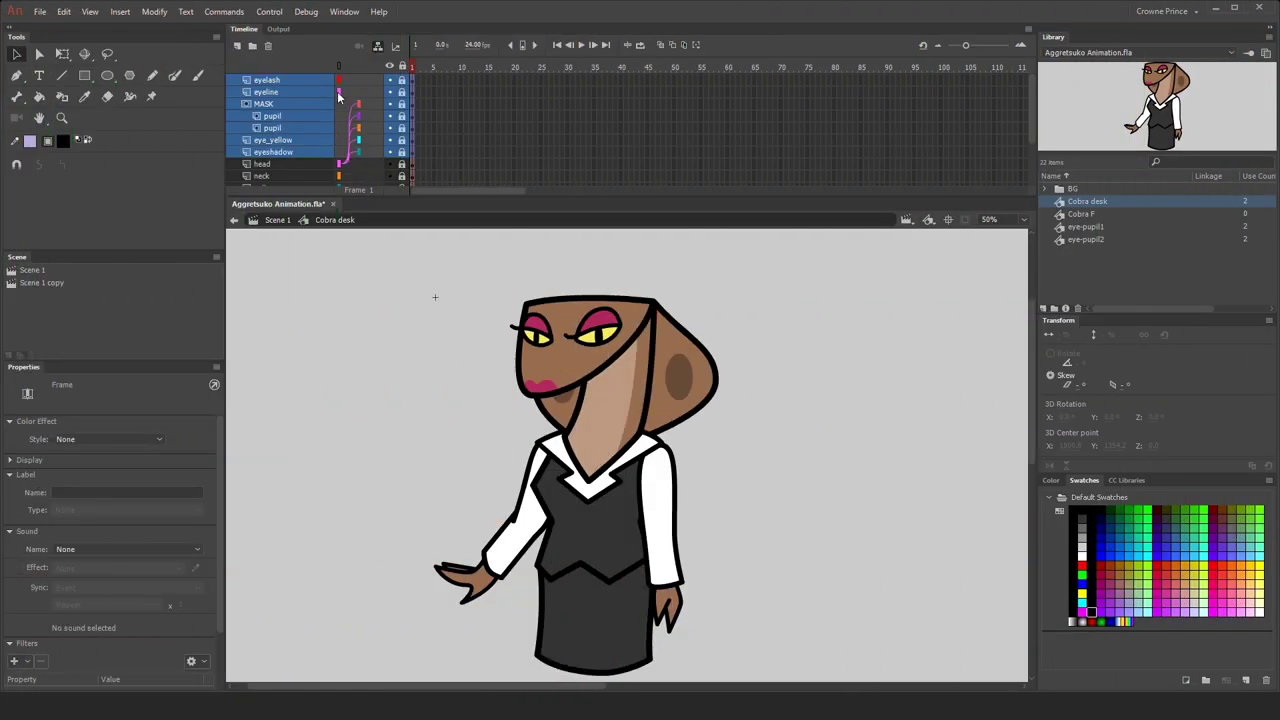
left_click(338, 96)
left_click(370, 222)
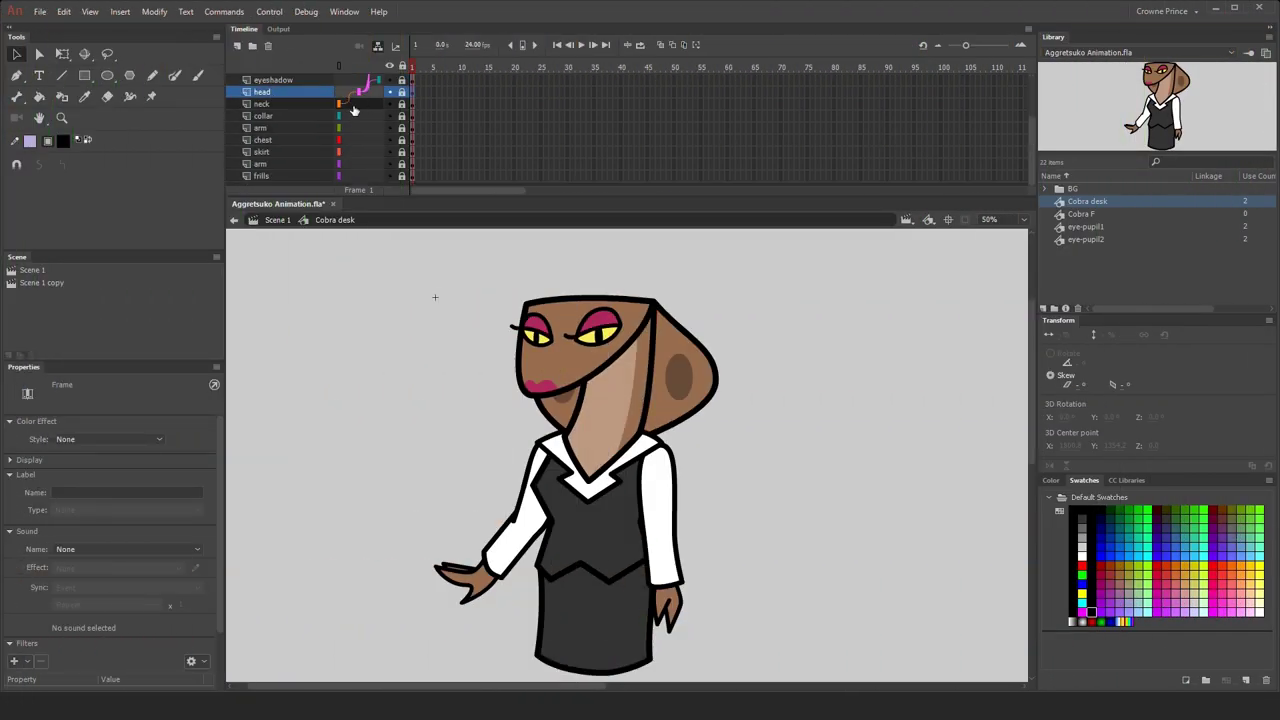
- Link the skirt to chest, convert lines to fills across frames 1–81, and rotate the head upright
left_click_drag(338, 152, 338, 140)
left_click(336, 164)
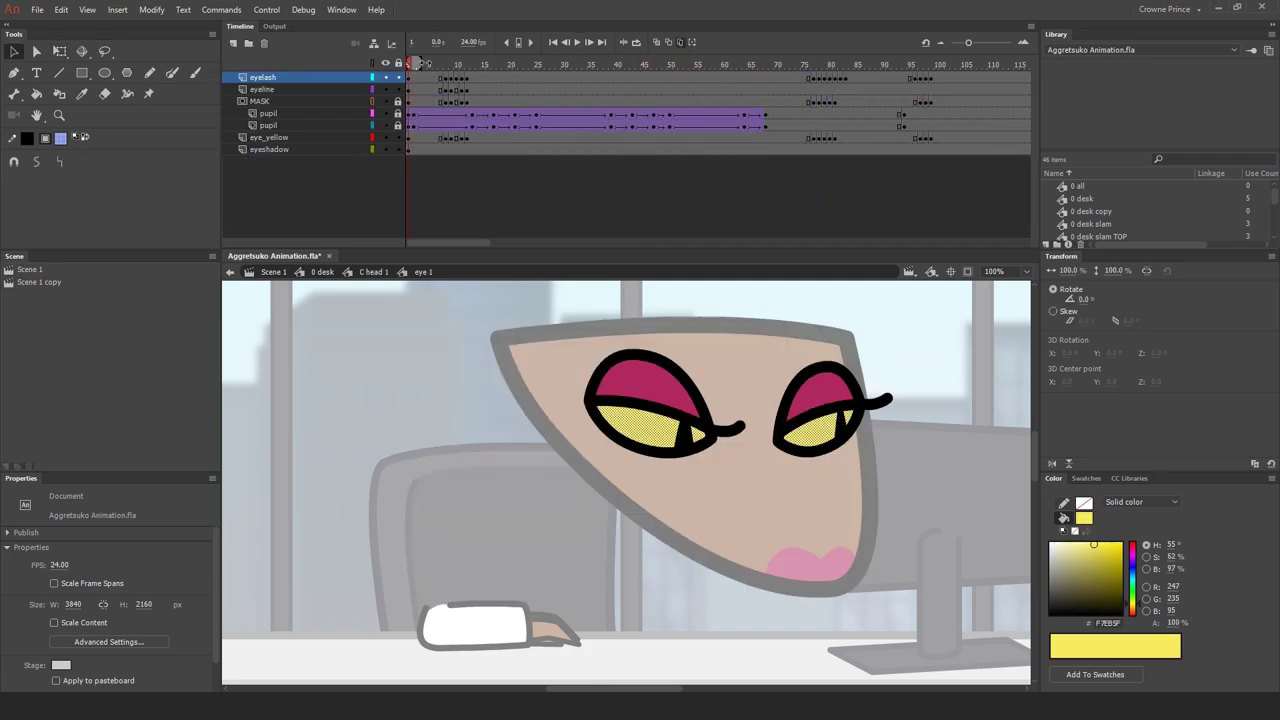
left_click_drag(836, 78, 172, 205)
left_click(152, 9)
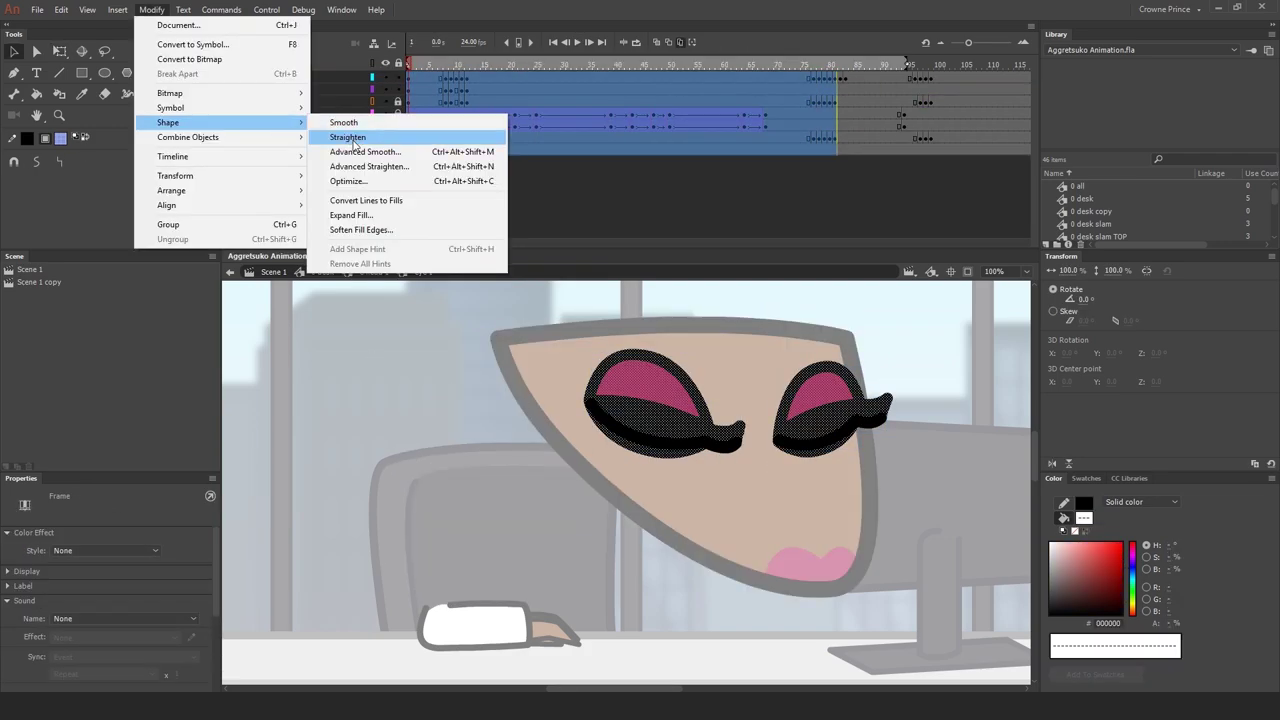
left_click(370, 199)
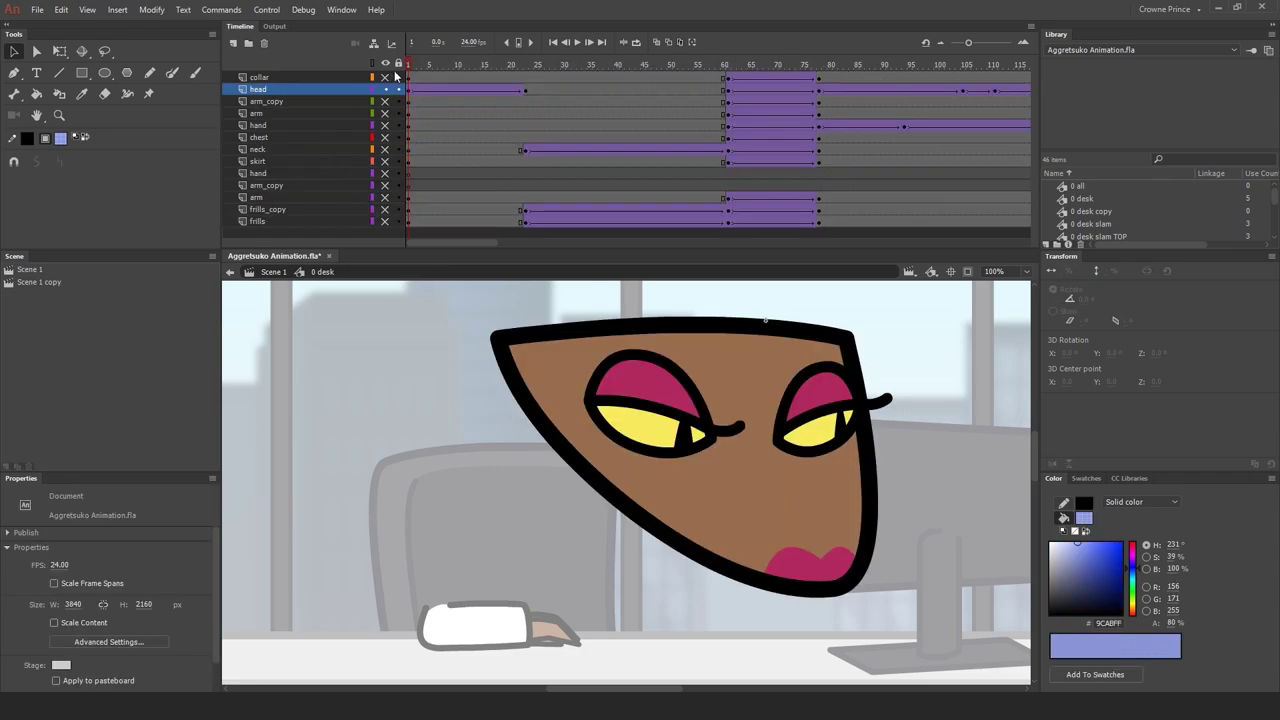
key("Return")
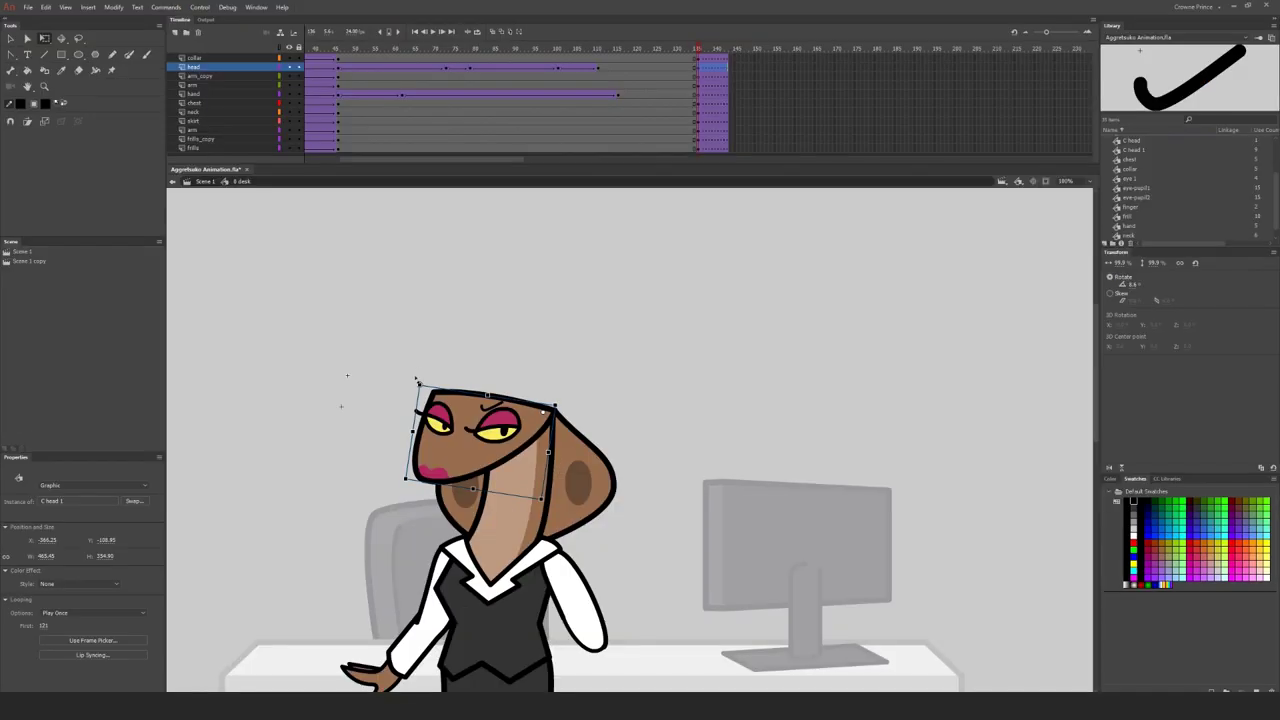
left_click_drag(417, 382, 379, 409)
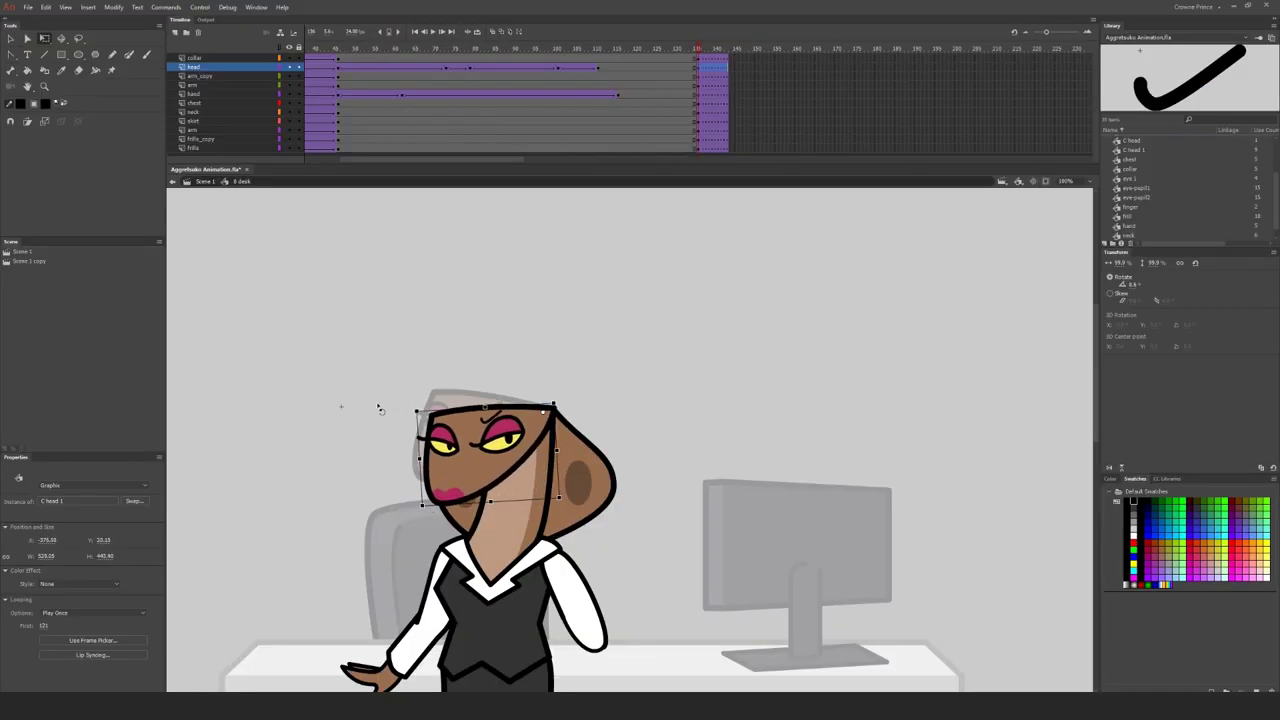
- Inside the head and eye symbols, nudge the right pupil slightly lower in the eye
double_click(493, 440)
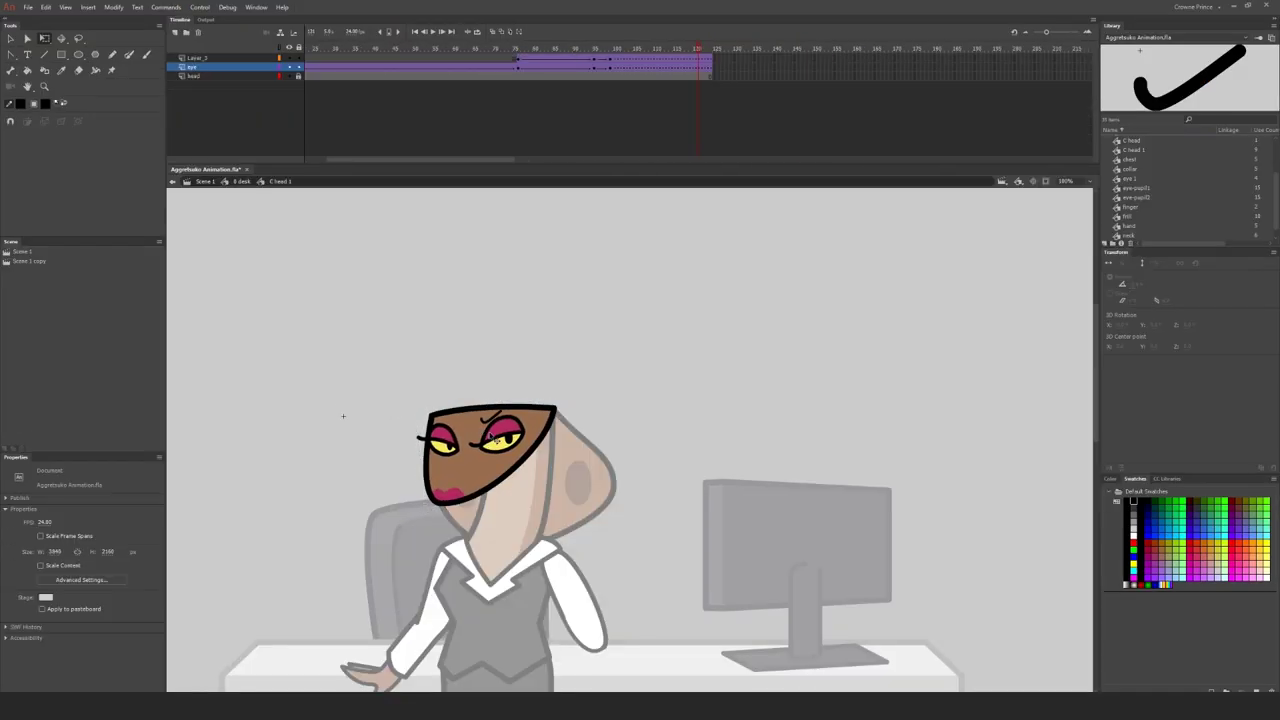
left_click(701, 78)
left_click(546, 406)
double_click(505, 438)
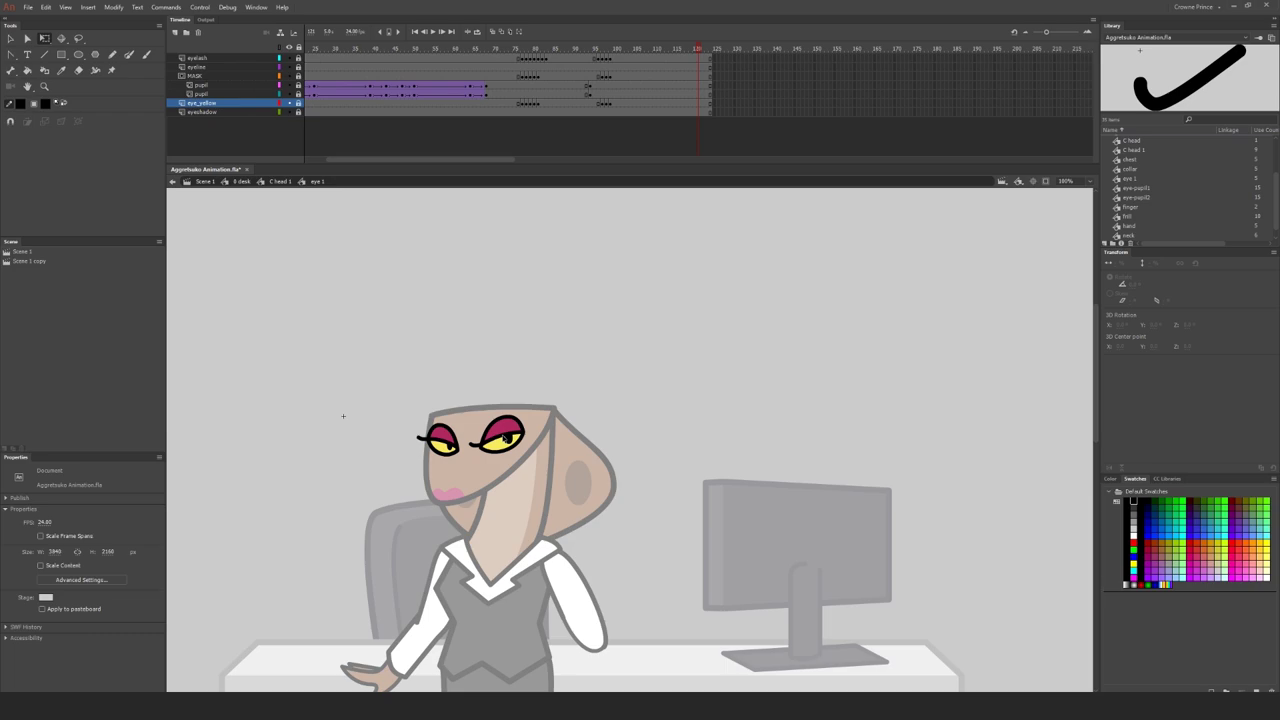
left_click(703, 94)
key("v")
key("ctrl+=")
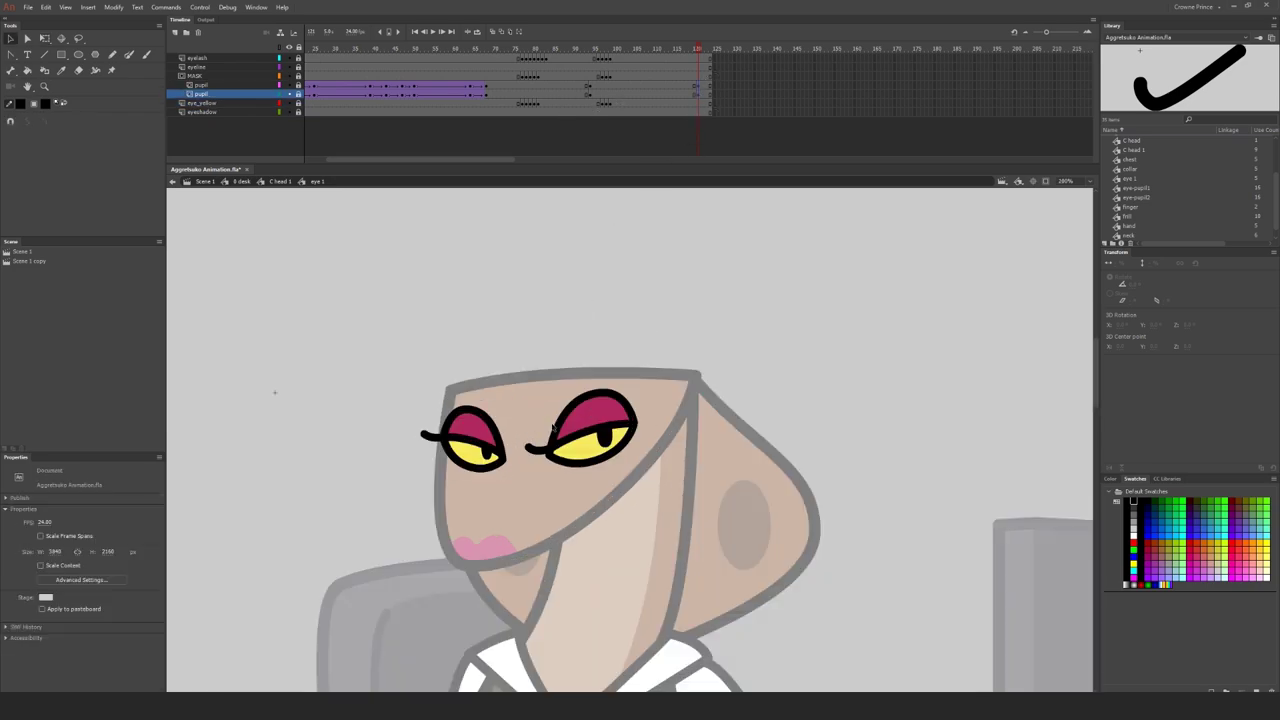
left_click(298, 89)
left_click(530, 452)
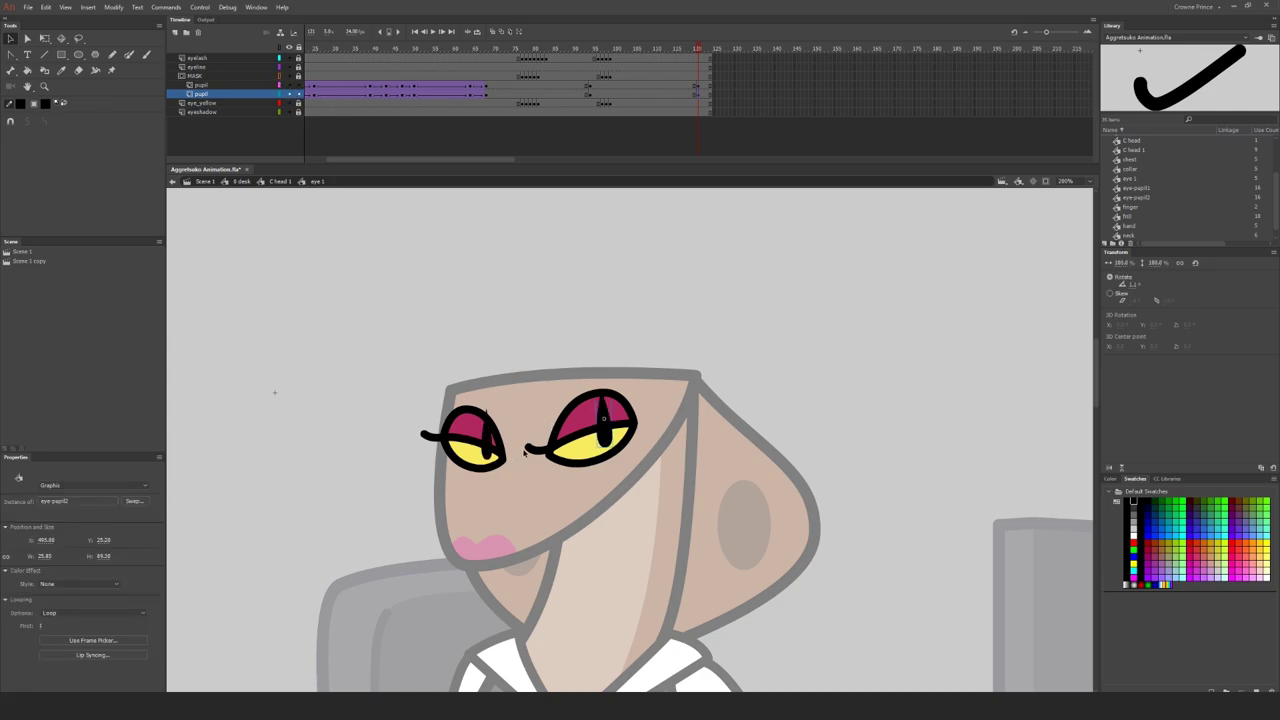
left_click(492, 456)
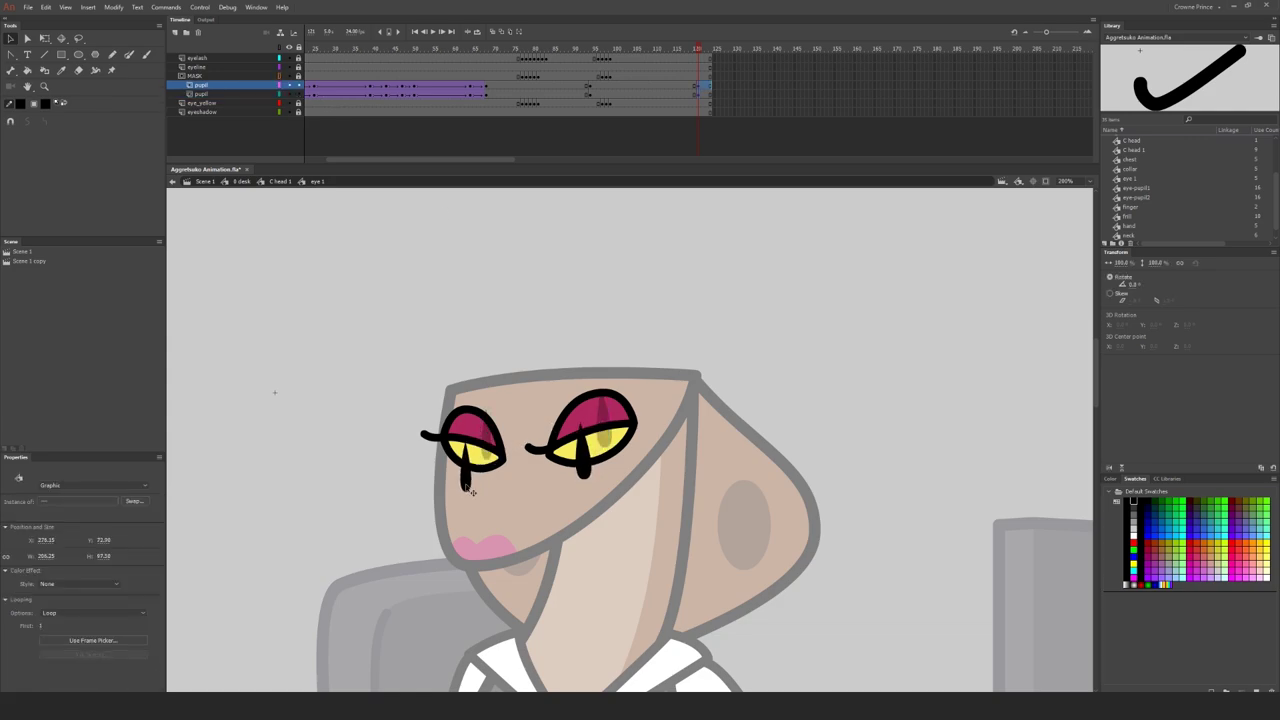
left_click_drag(587, 472, 590, 490)
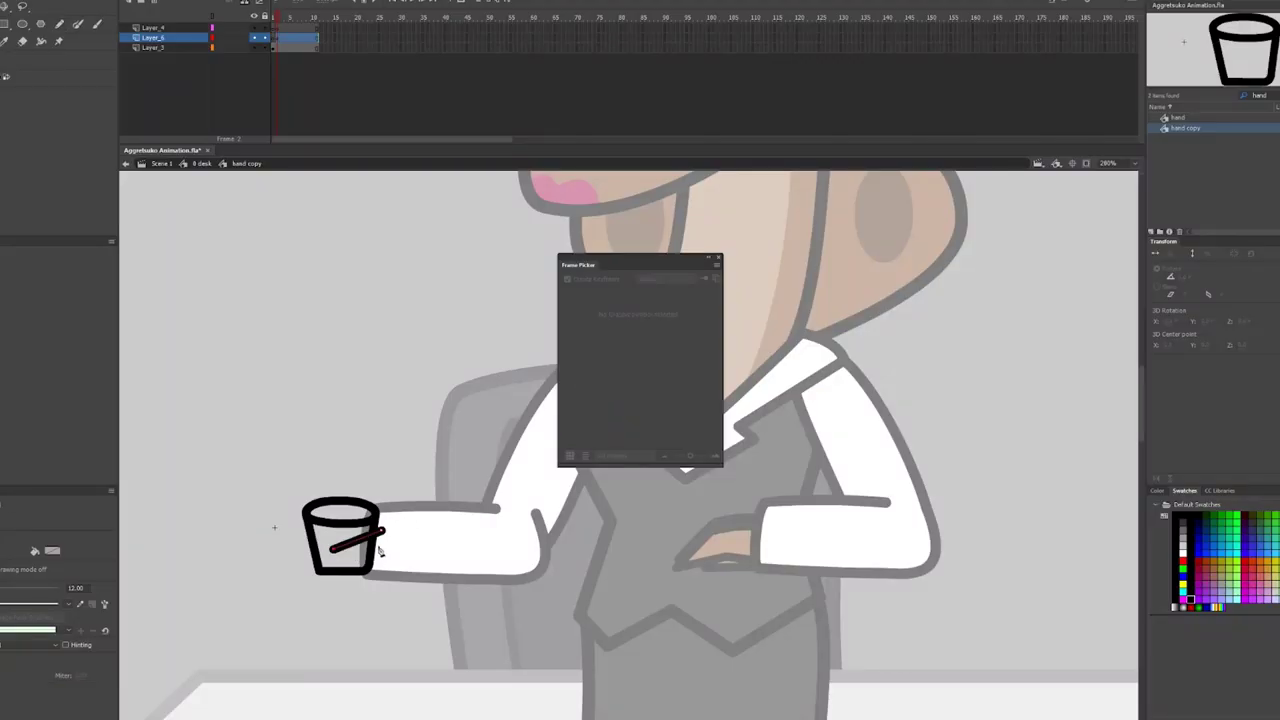
- Add a handle and shading strokes to the cup, then save the file
left_click_drag(362, 522, 372, 560)
left_click_drag(300, 522, 370, 575)
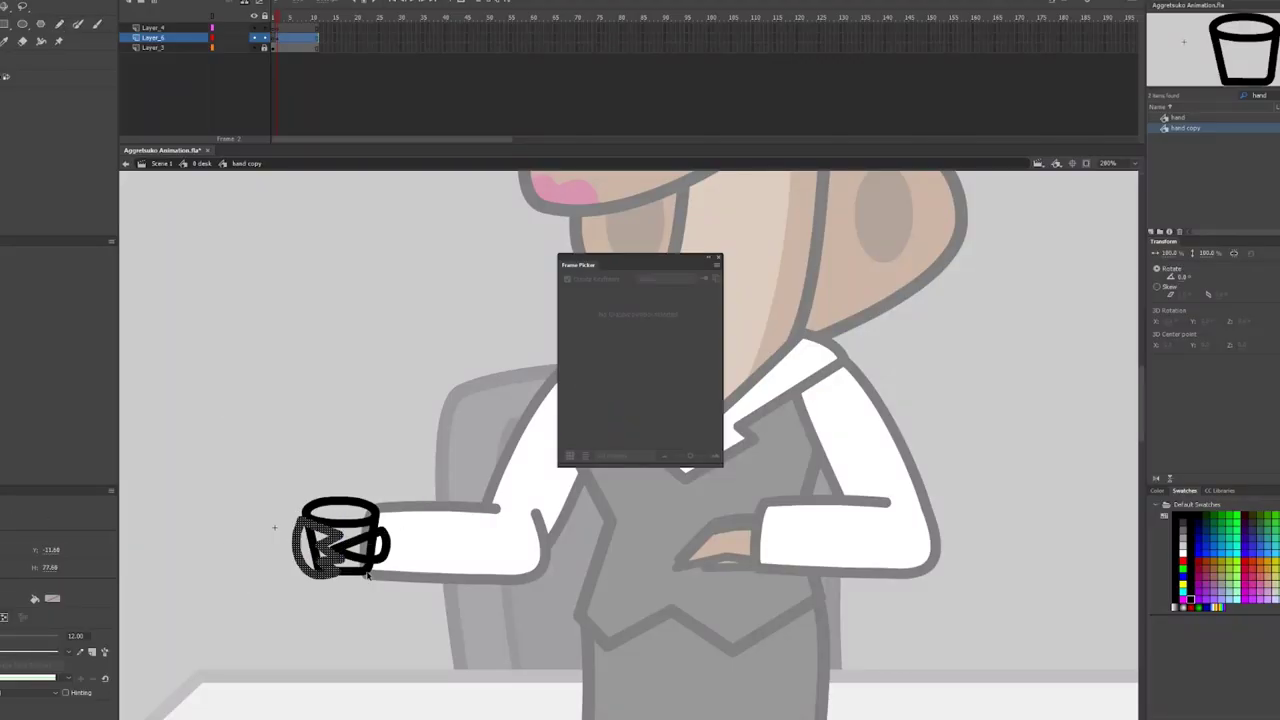
left_click(152, 27)
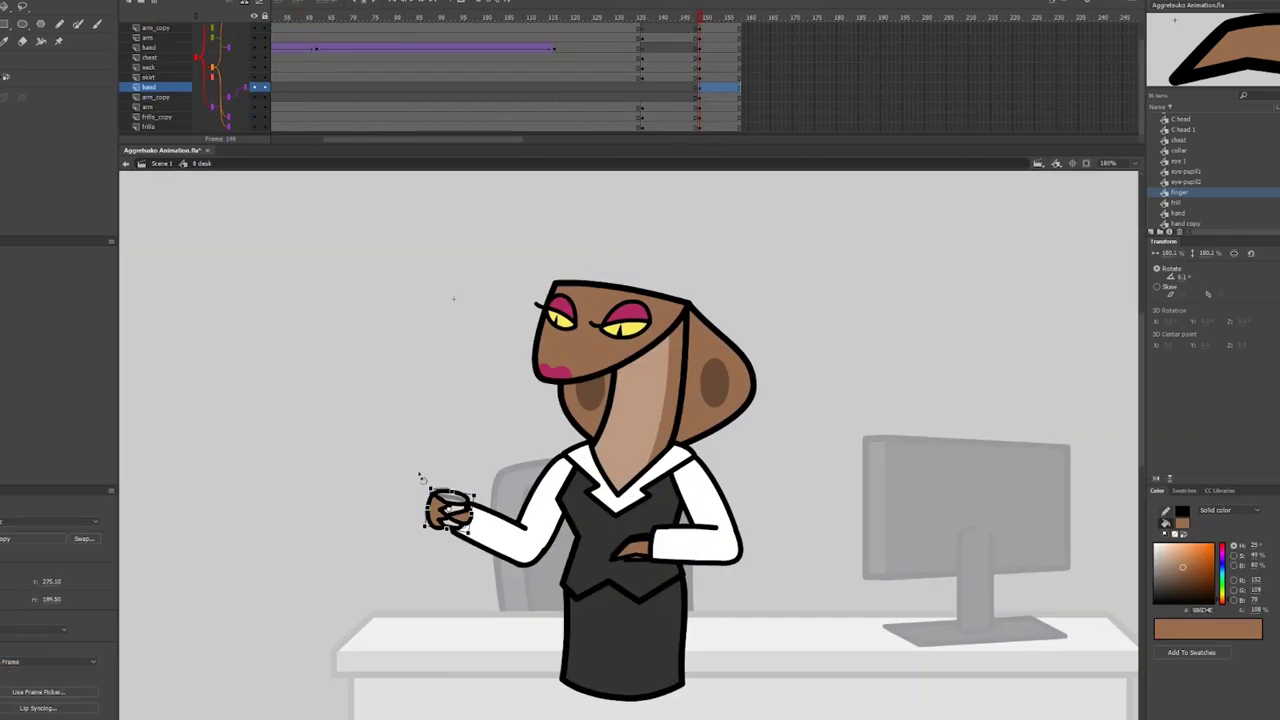
key("ctrl+s")
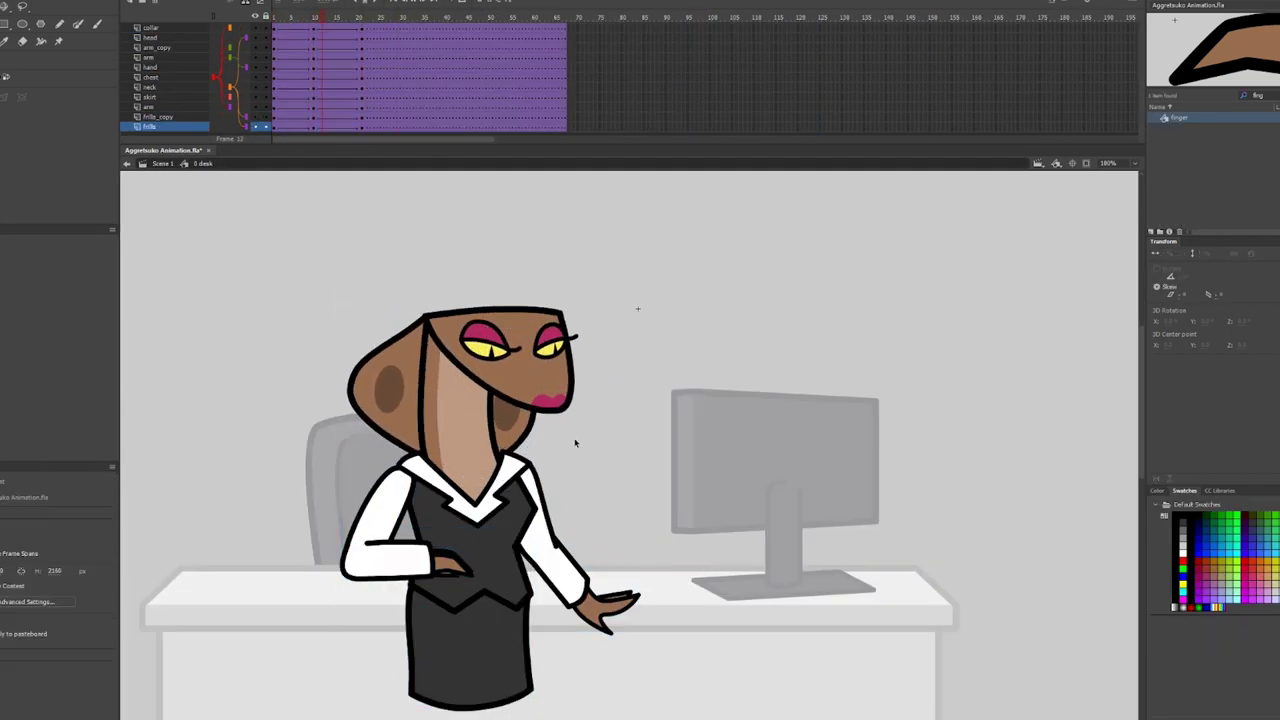
- Assign parents for the collar, arm and chest layers in the timeline
left_click(507, 468)
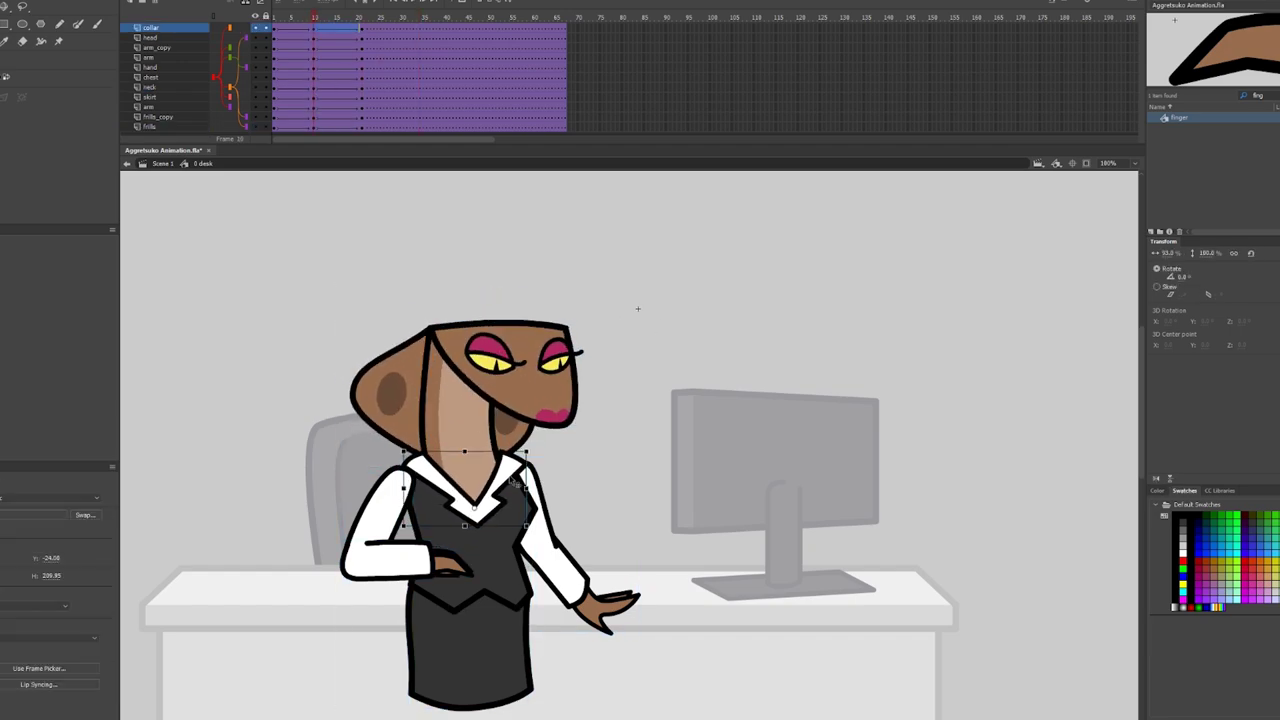
left_click(530, 520)
left_click(229, 79)
left_click(229, 88)
left_click(240, 135)
left_click(306, 80)
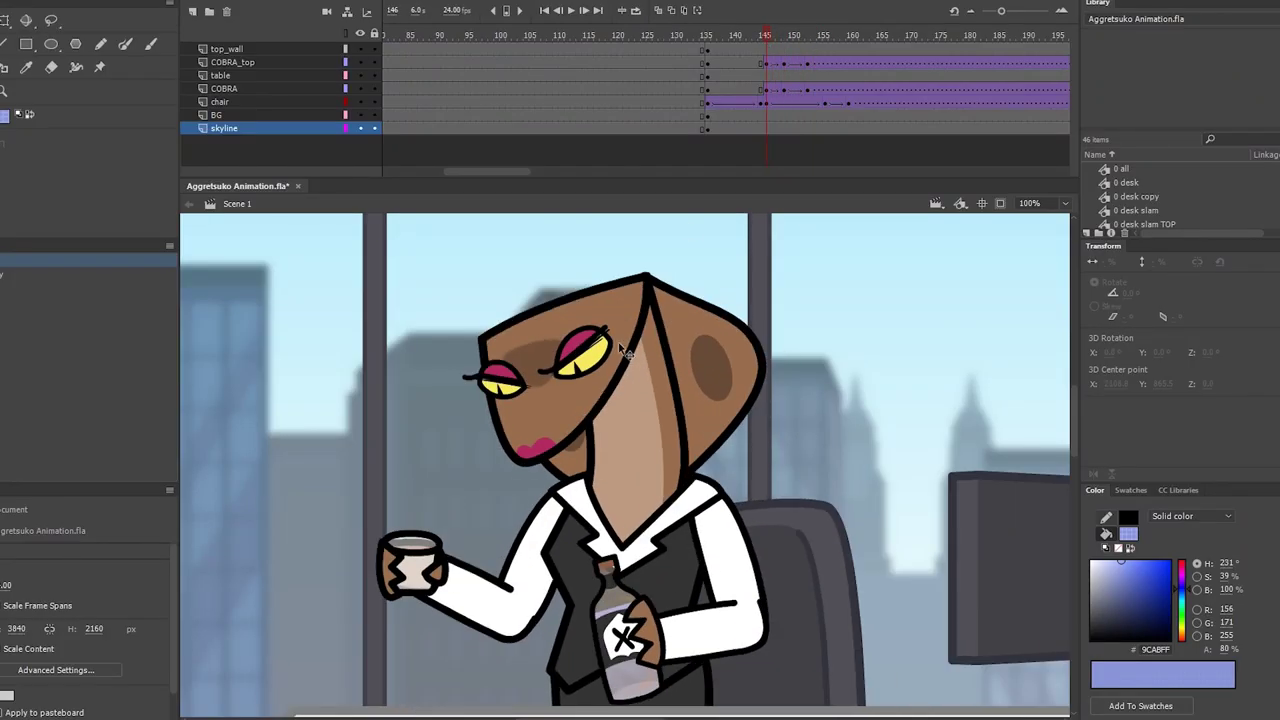
- Enter the 0 desk slam symbol and its head symbol, then select the eye graphic at frame 125
double_click(636, 340)
double_click(636, 340)
left_click_drag(726, 38, 847, 59)
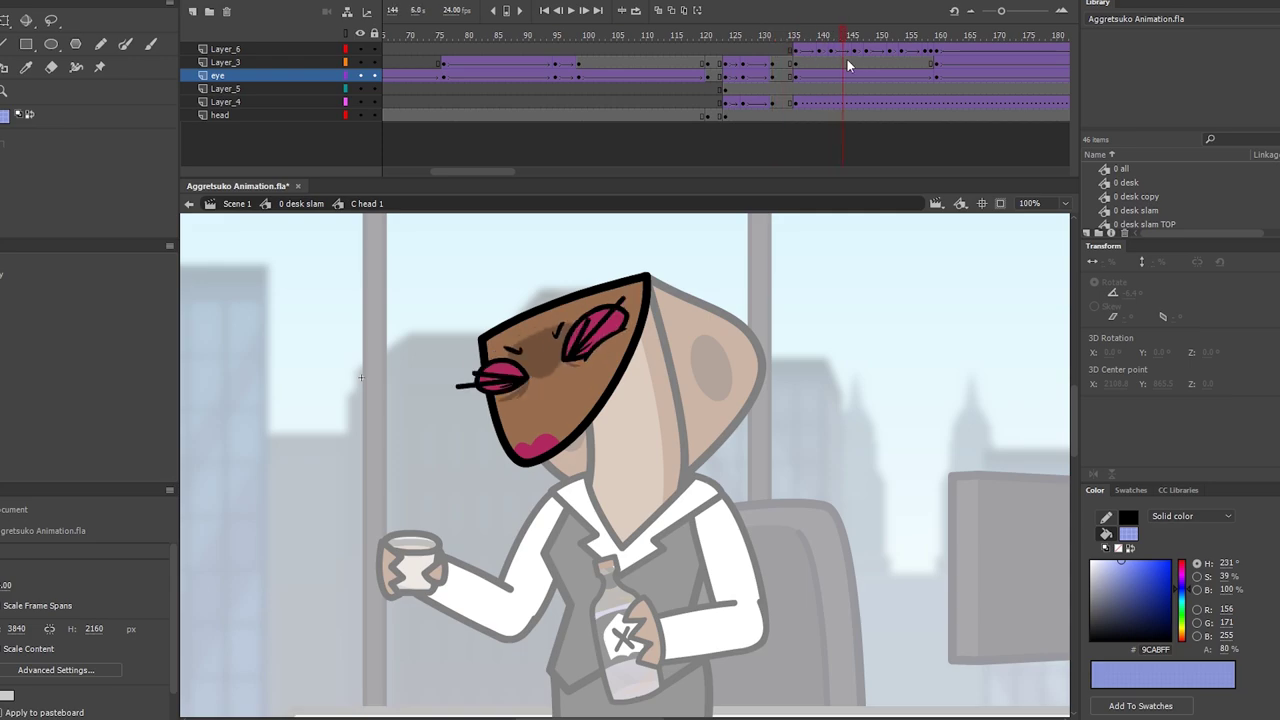
left_click(736, 75)
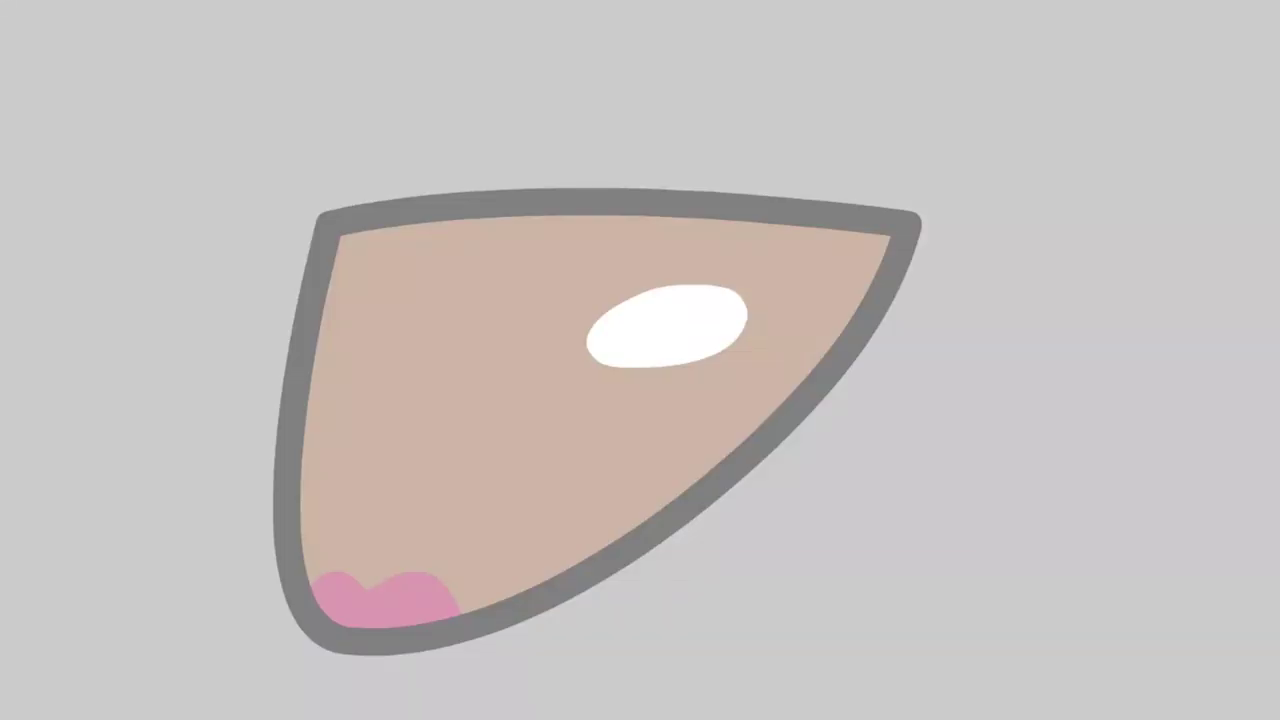
- Brush sketchy dark outlines and lash strokes around the cobra's eye
left_click_drag(590, 372, 600, 300)
left_click_drag(570, 345, 615, 380)
mouse_move(600, 305)
left_mouse_down()
mouse_move(725, 284)
mouse_move(758, 304)
left_mouse_up()
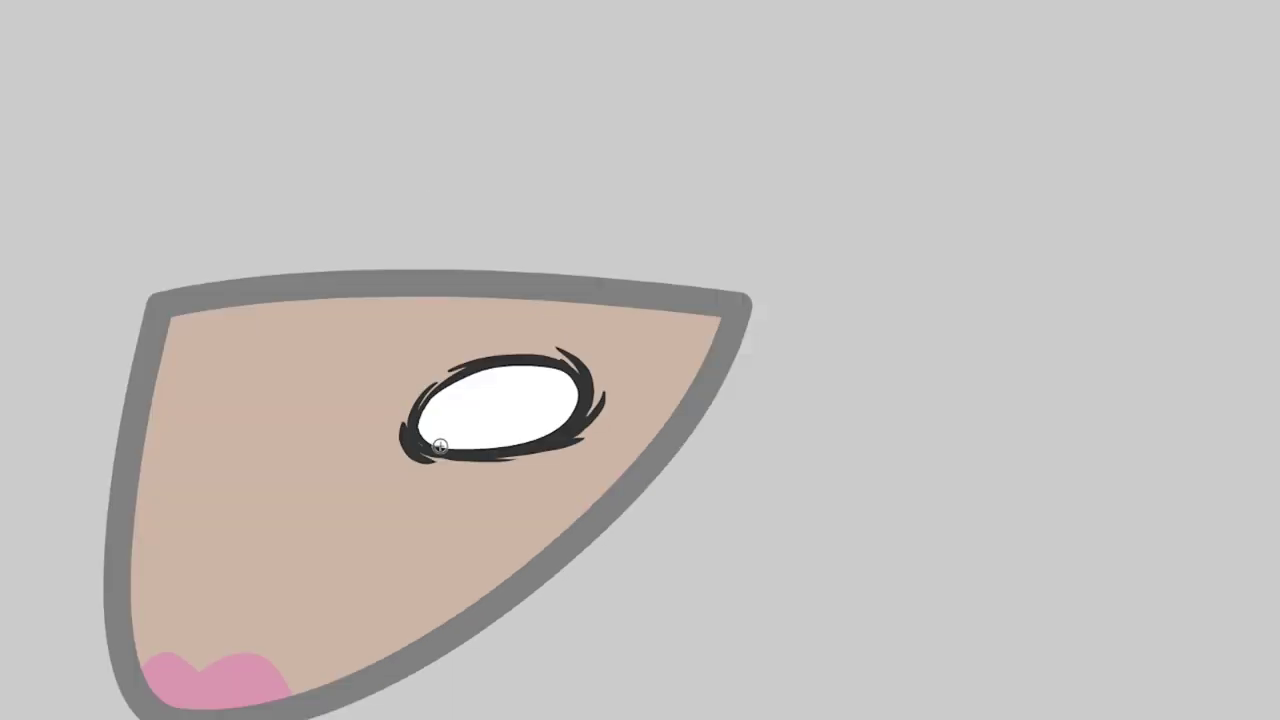
left_click_drag(425, 398, 430, 442)
mouse_move(556, 364)
left_mouse_down()
mouse_move(576, 384)
mouse_move(568, 424)
left_mouse_up()
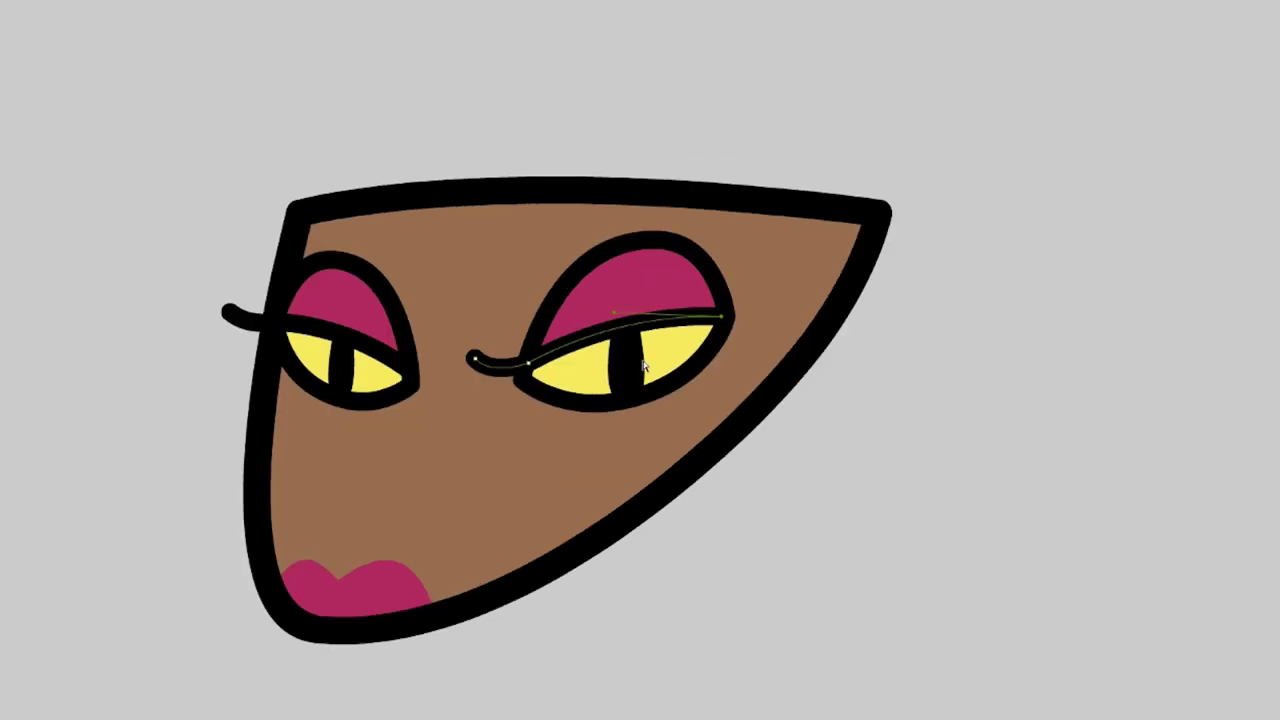
- Select both eye outlines and tint the title slide background deep red (Lightness -32, Saturation -18)
left_click(648, 401, "shift")
left_click(362, 403, "shift")
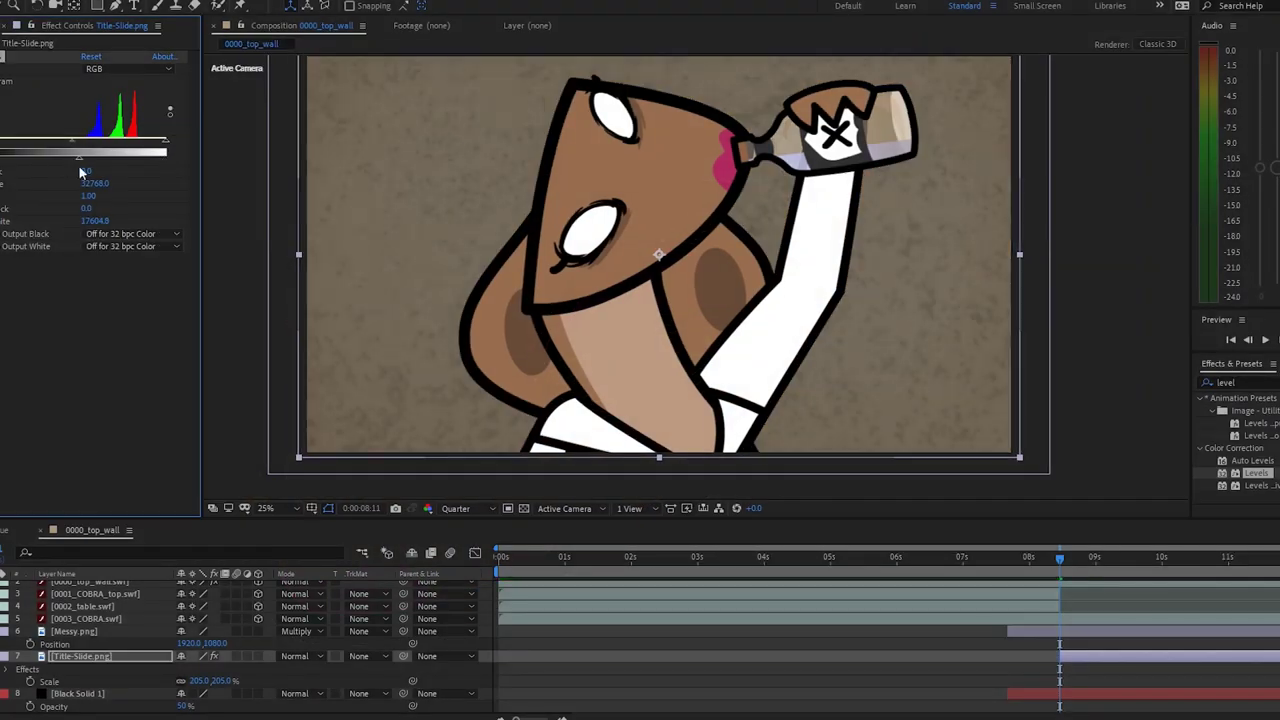
mouse_move(86, 324)
left_mouse_down()
mouse_move(100, 324)
mouse_move(80, 324)
left_mouse_up()
left_click_drag(118, 152, 127, 152)
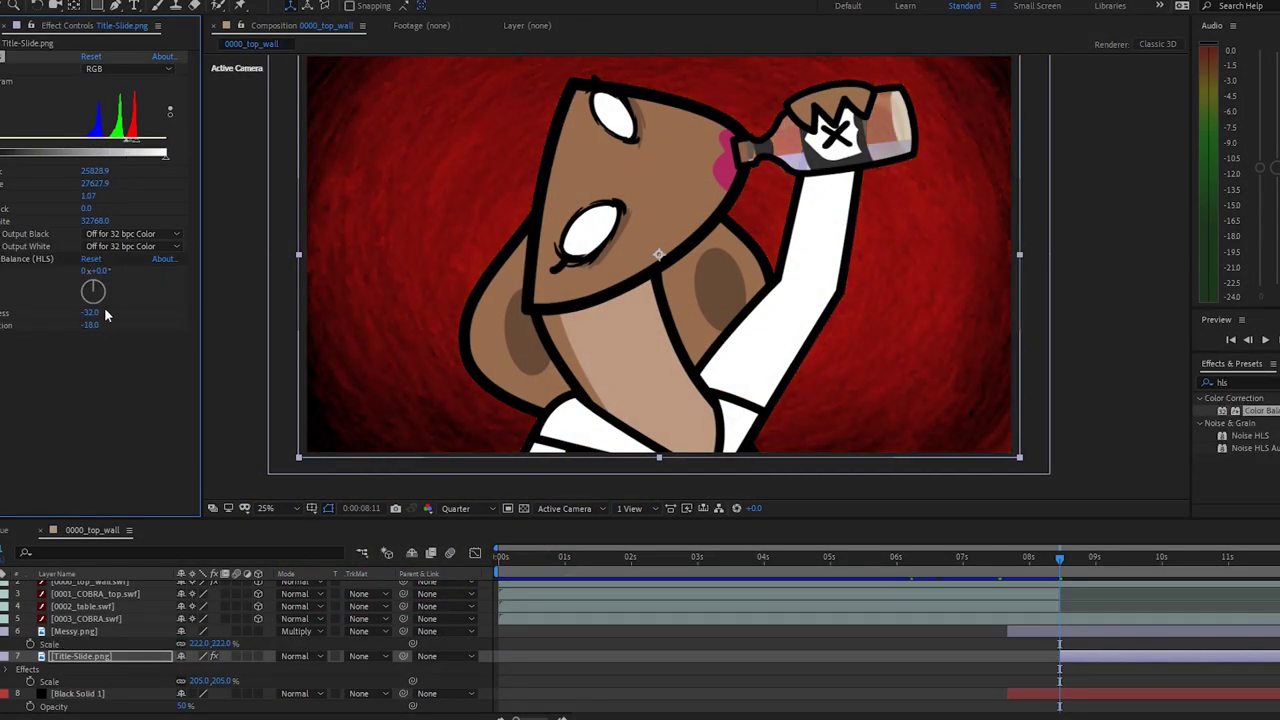